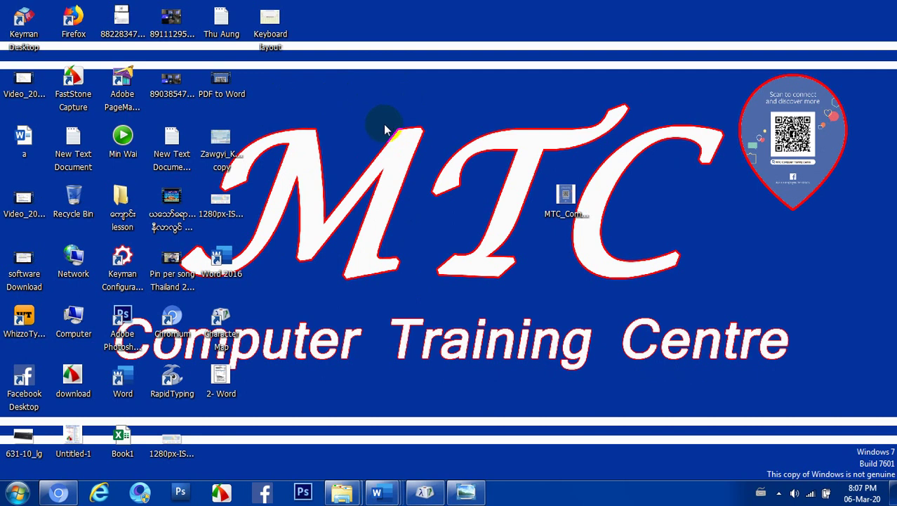
Open the Windows Start menu from the taskbar's Start button
click(398, 153)
click(11, 497)
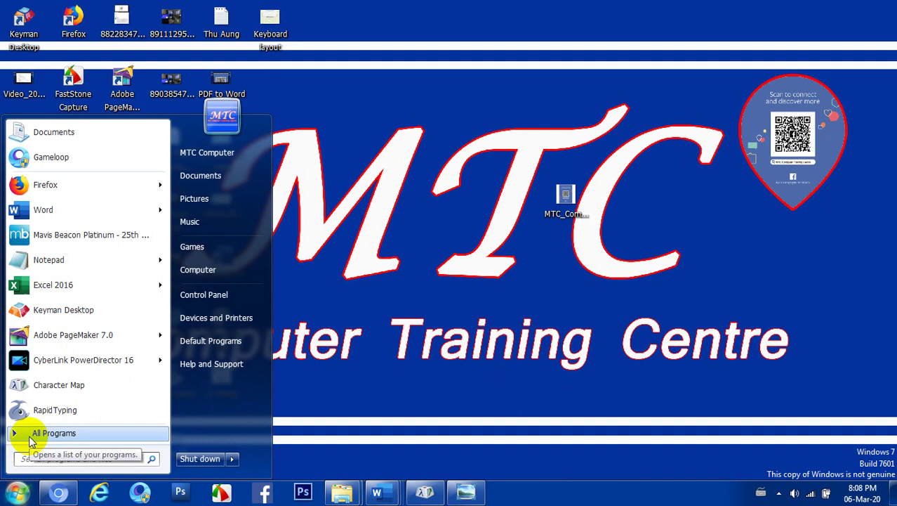
Search the Start menu for 'note', launch Notepad, then close the empty Untitled window
click(28, 433)
text(ထ)
key(BackSpace)
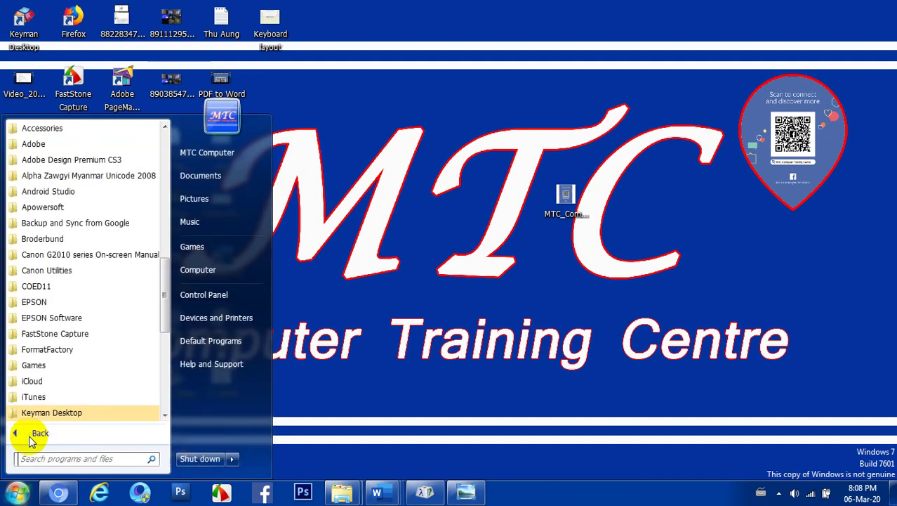
text(no)
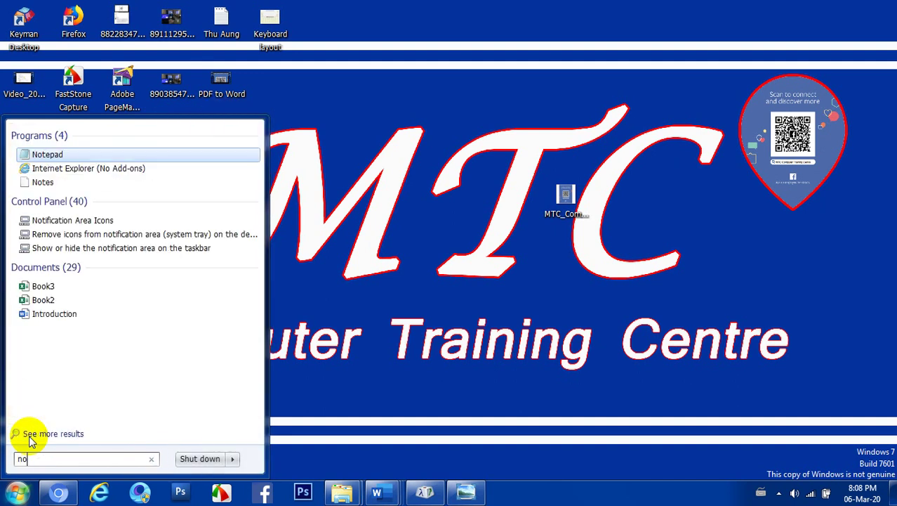
text(te)
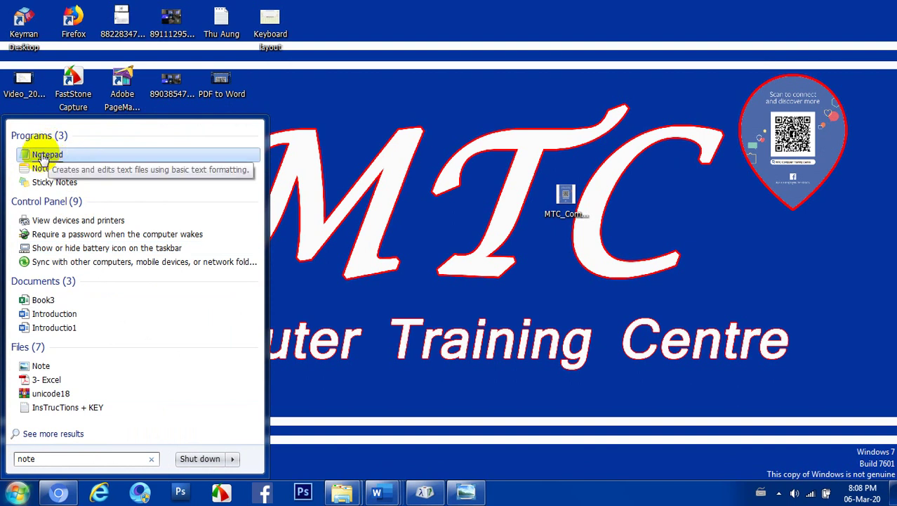
click(40, 156)
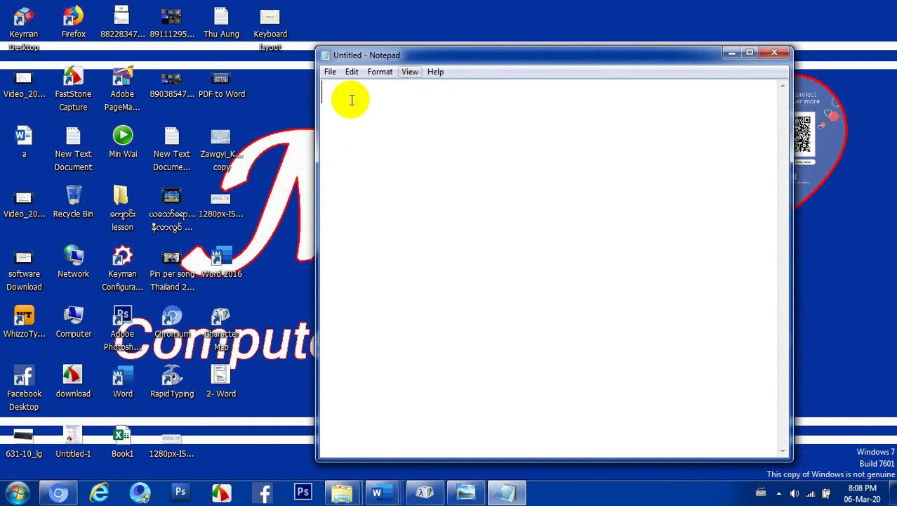
click(773, 52)
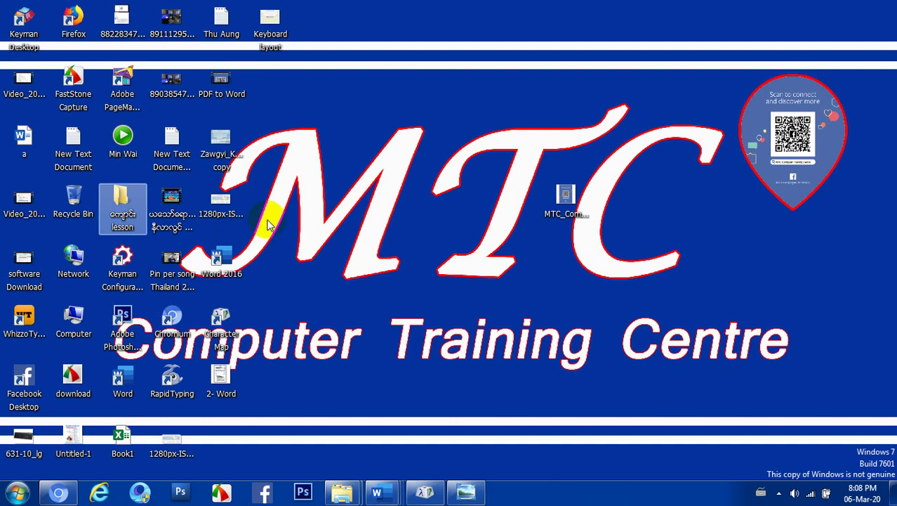
Create a new desktop text document, keeping the default name 'New Text Document (3)'
right_click(360, 110)
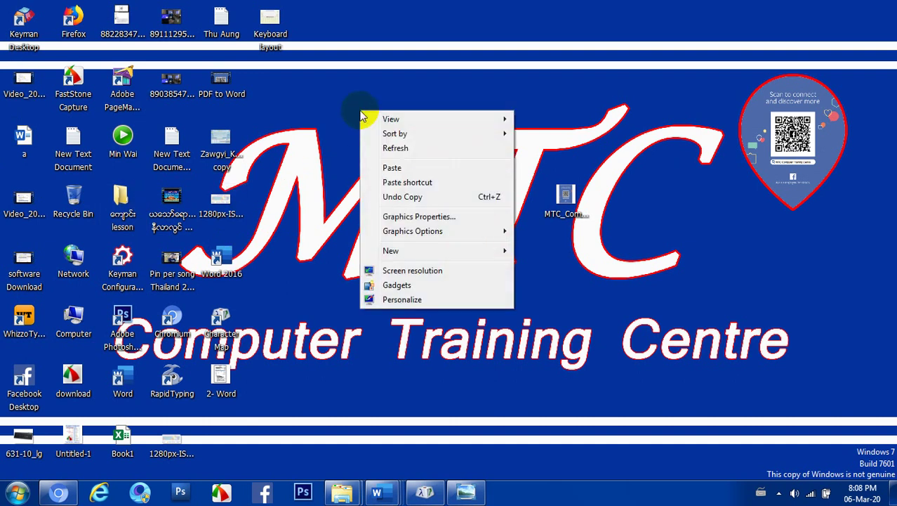
mouse_move(403, 257)
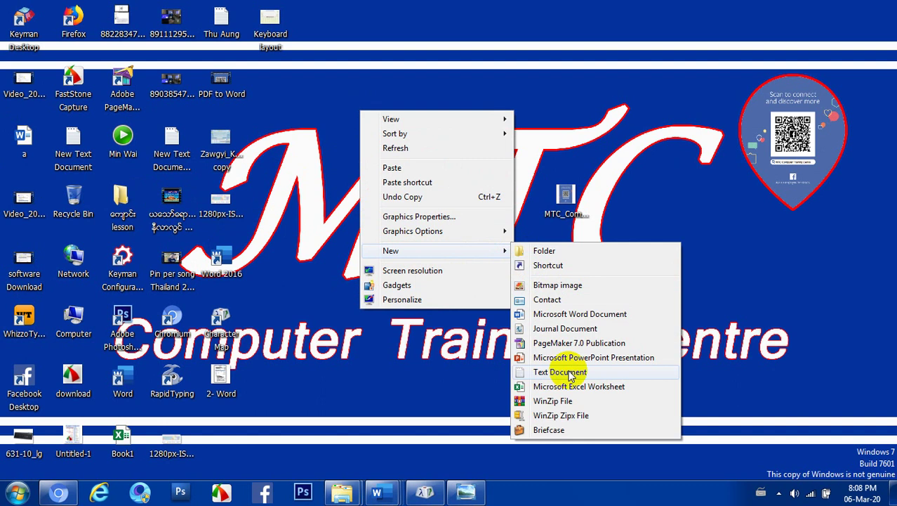
click(541, 375)
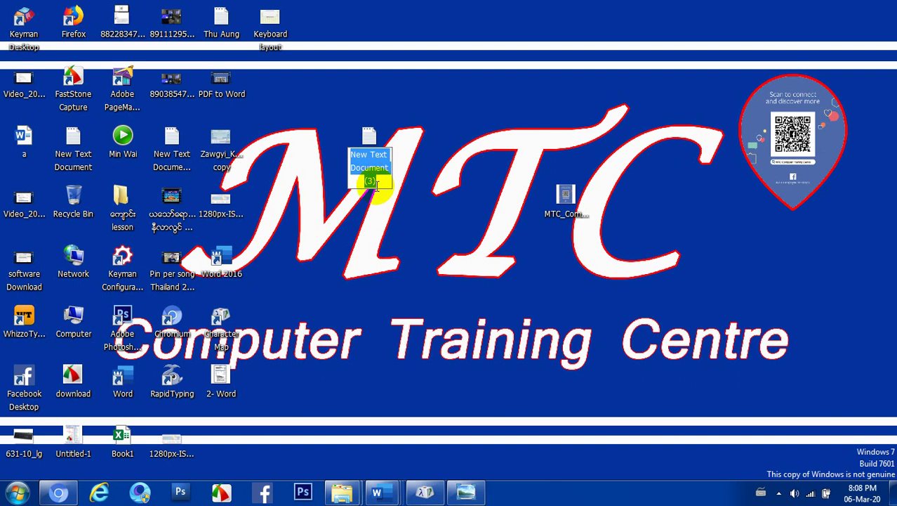
click(376, 182)
drag(378, 181, 351, 153)
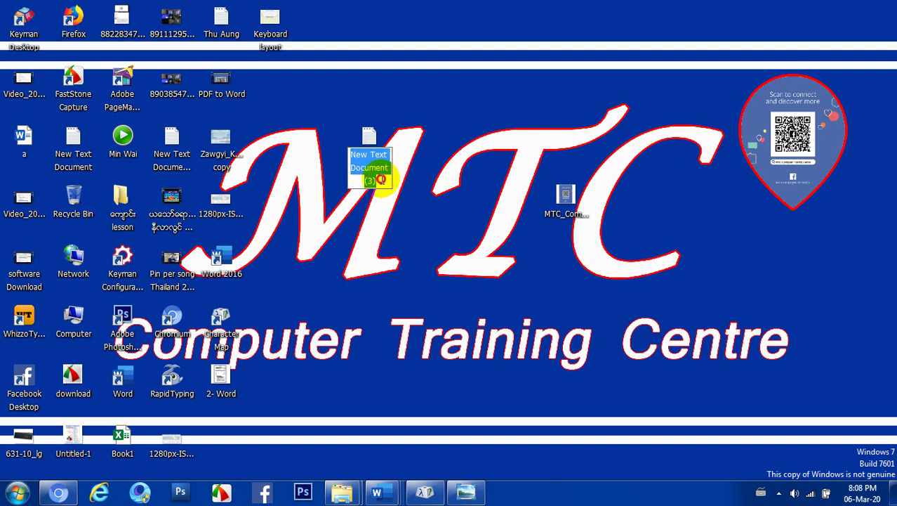
click(380, 179)
key(Return)
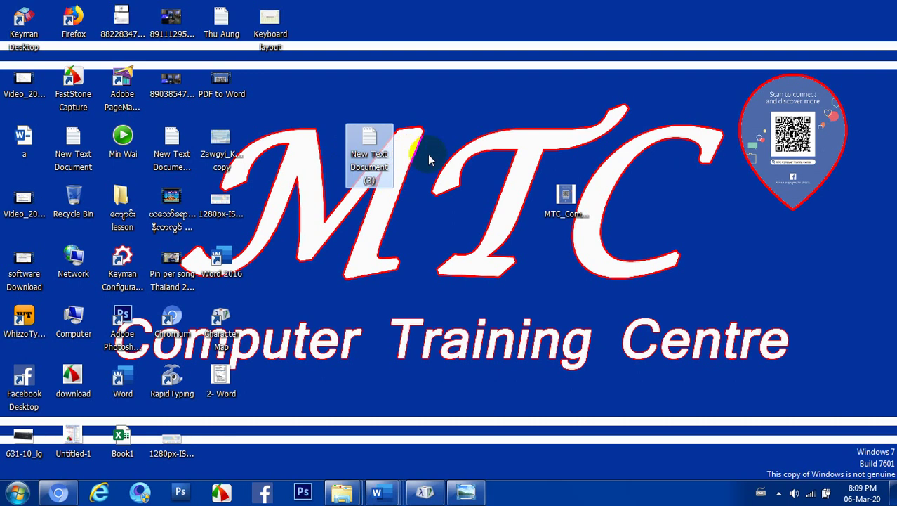
click(491, 89)
click(379, 175)
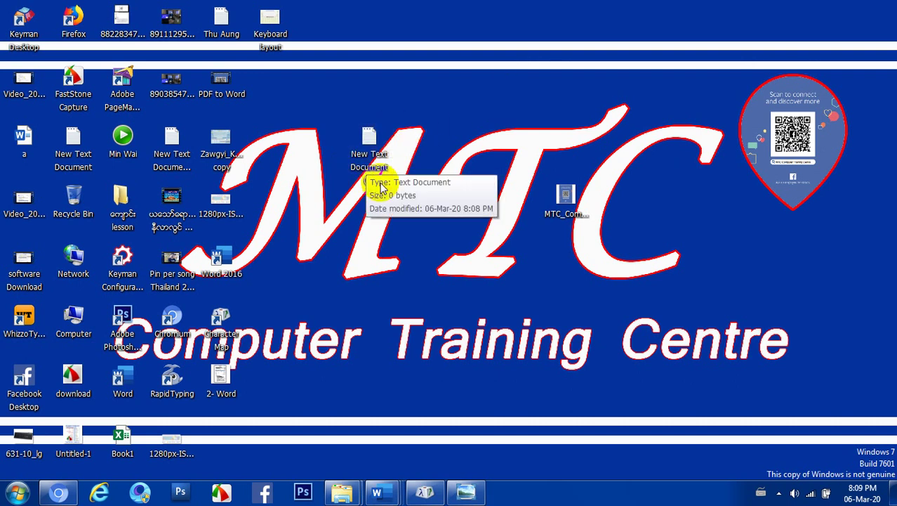
click(367, 170)
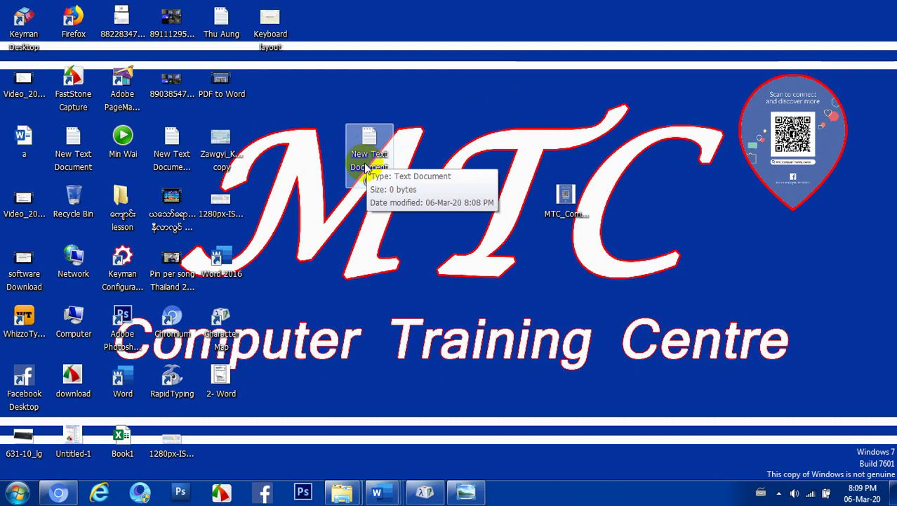
Rename 'New Text Document (3)' to the person's full name, fixing a typo
right_click(366, 146)
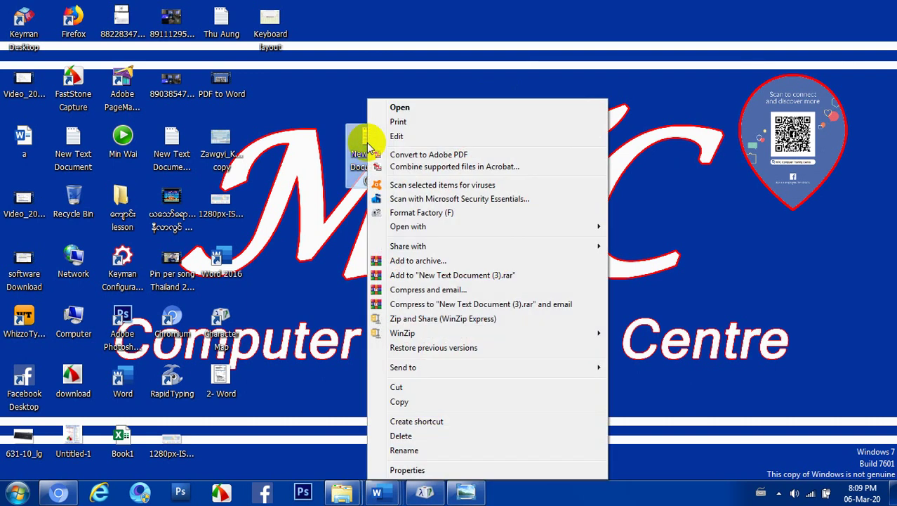
click(409, 450)
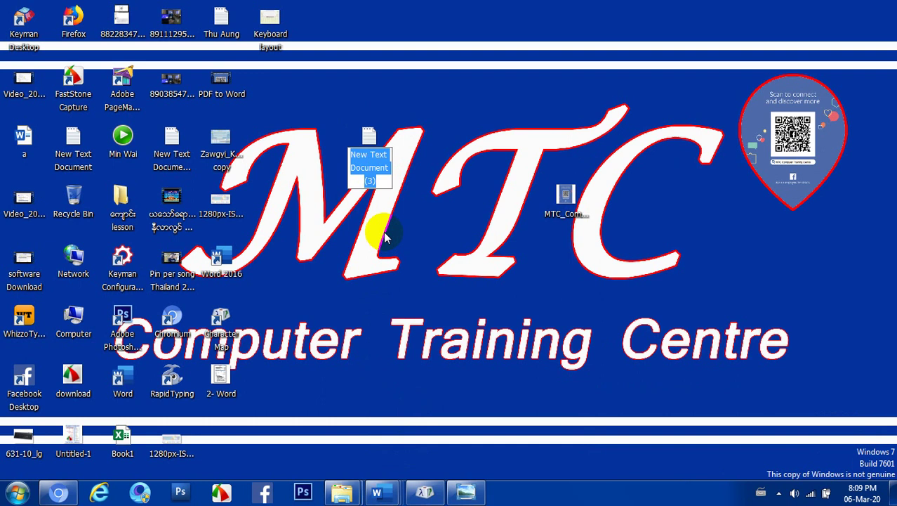
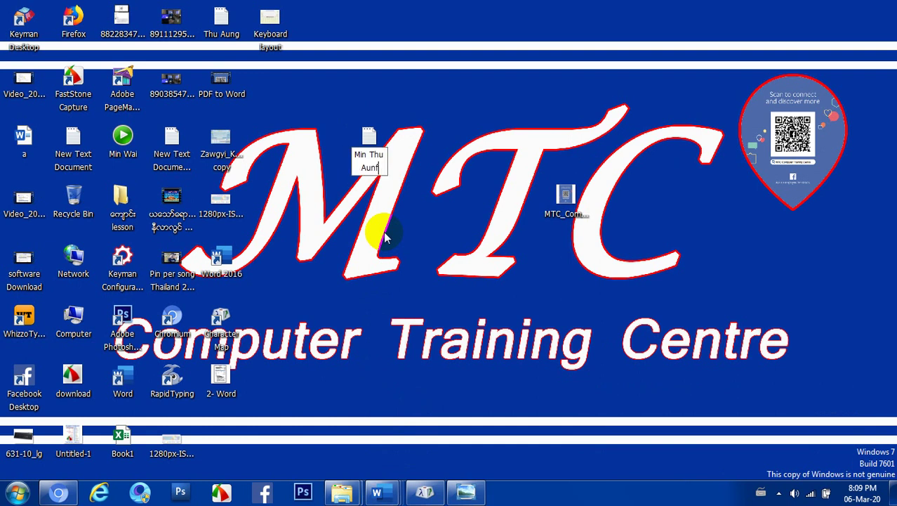
text(g)
click(449, 180)
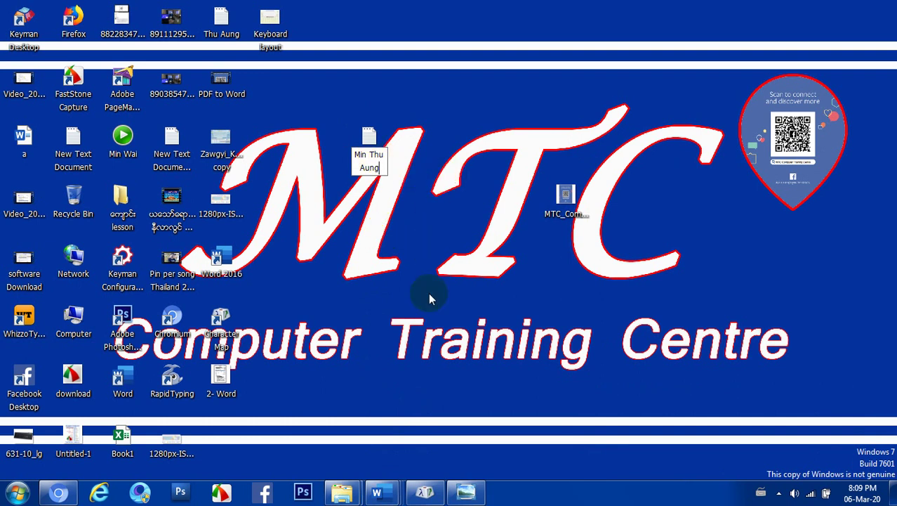
key(Return)
click(427, 184)
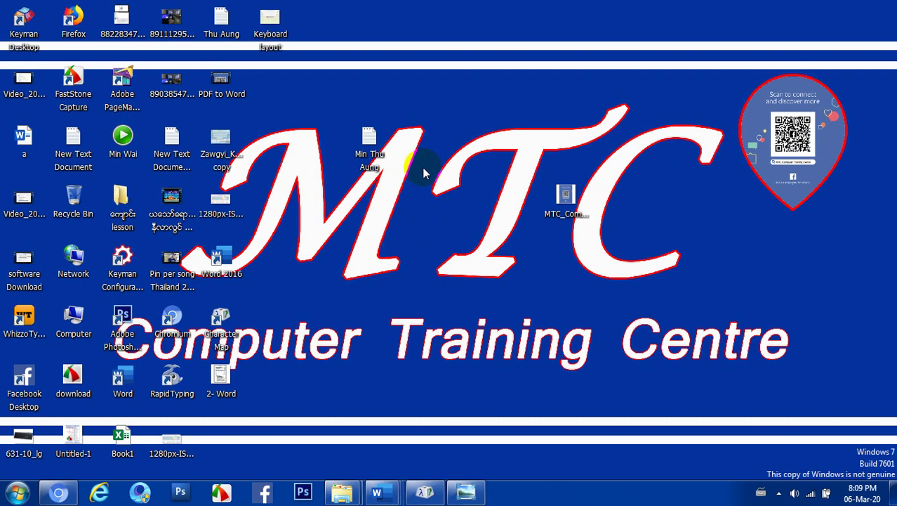
click(369, 140)
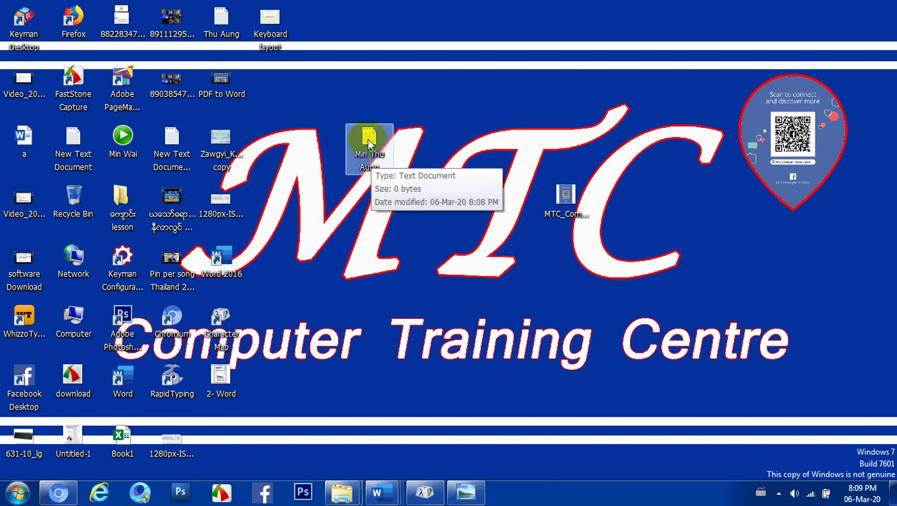
Open the renamed text file in Notepad, minimize, restore, maximize and close it, then reopen it
double_click(369, 140)
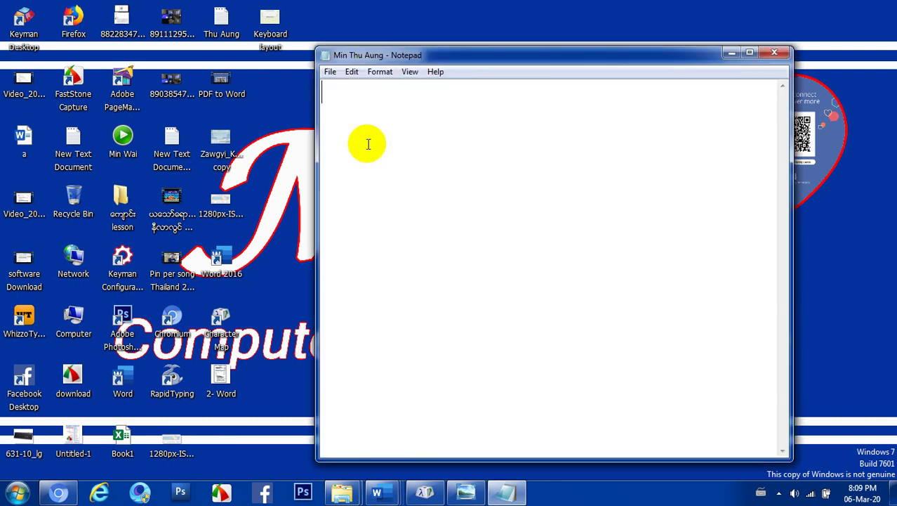
click(730, 55)
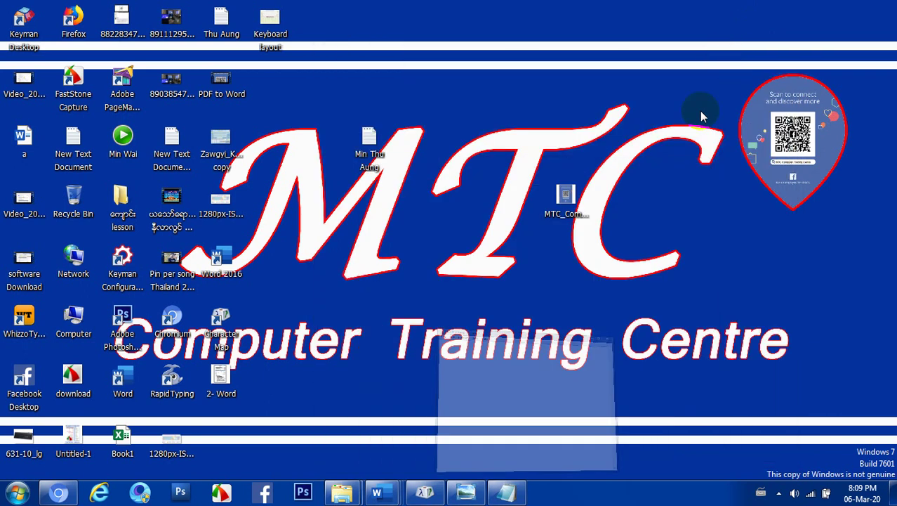
click(505, 495)
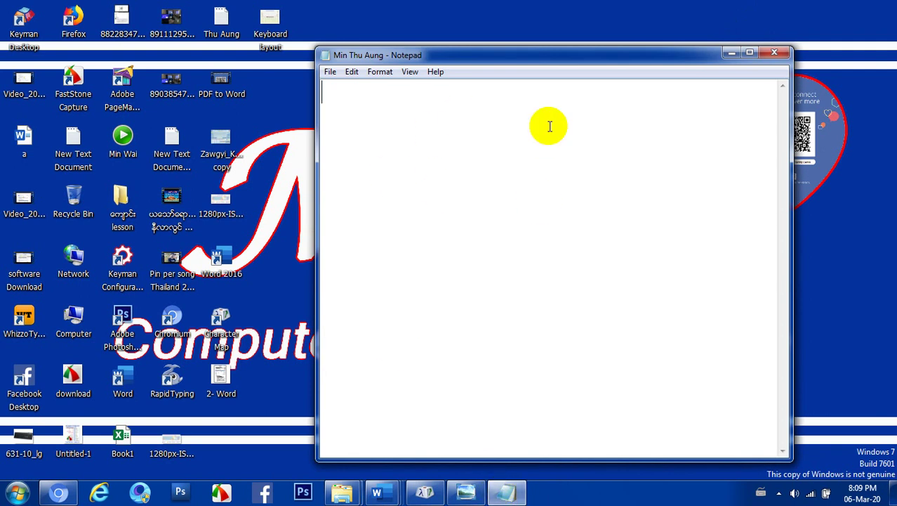
click(749, 53)
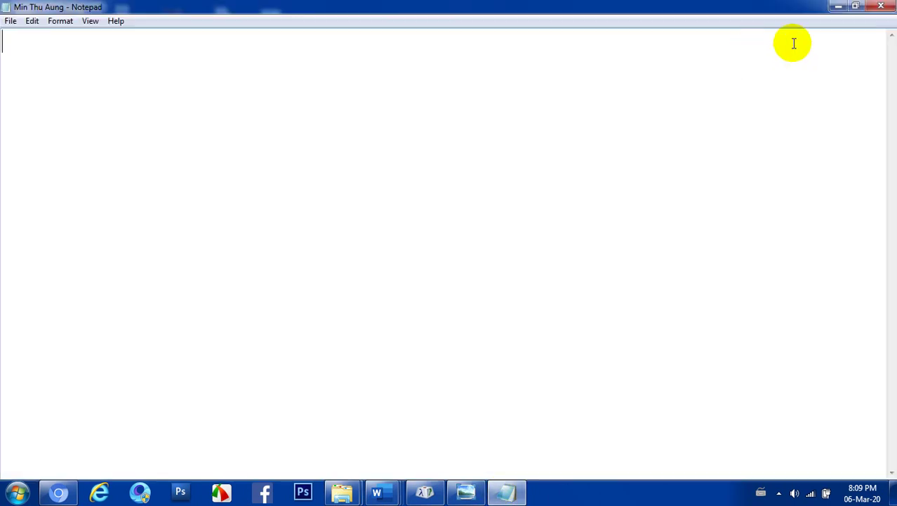
click(855, 5)
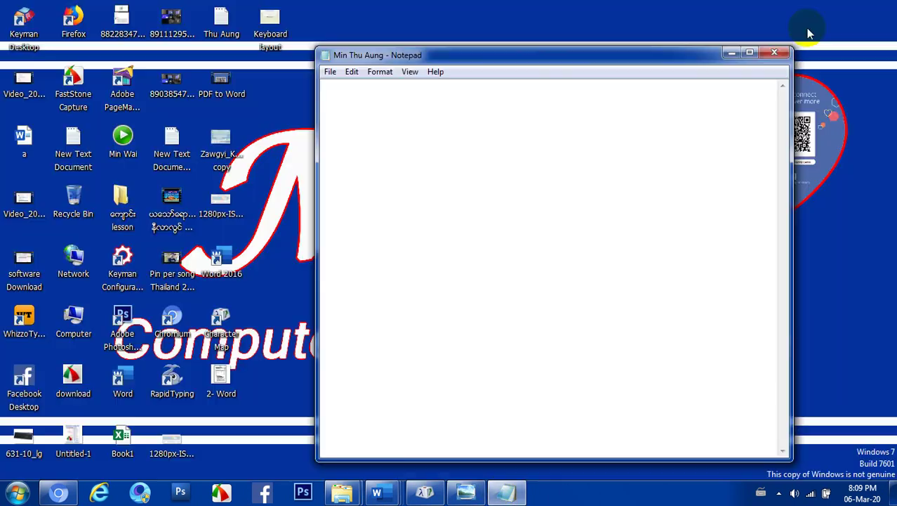
click(779, 55)
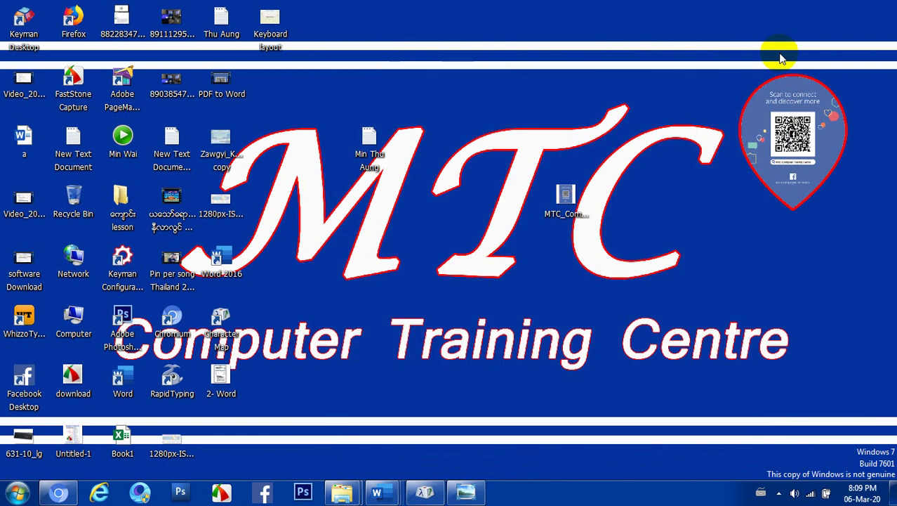
click(358, 140)
double_click(359, 140)
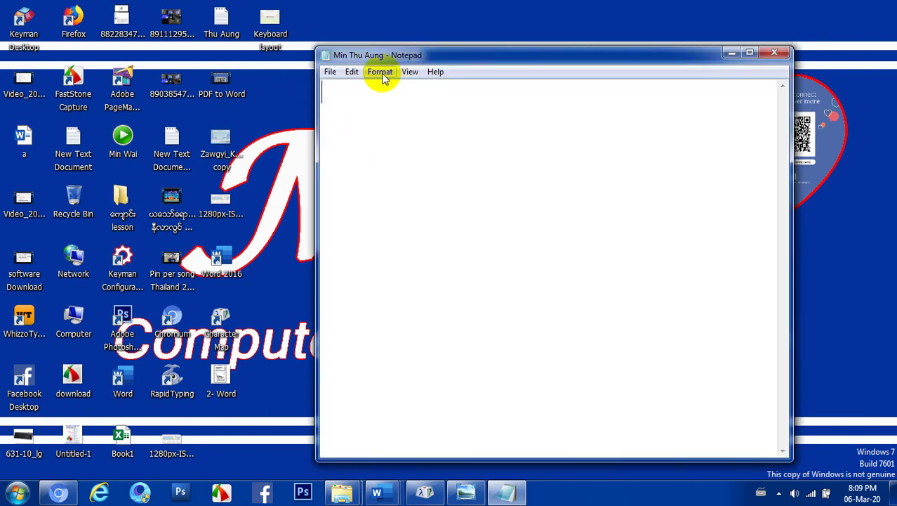
Open Notepad's Font dialog and scroll the font list down to the Zurich fonts
click(383, 76)
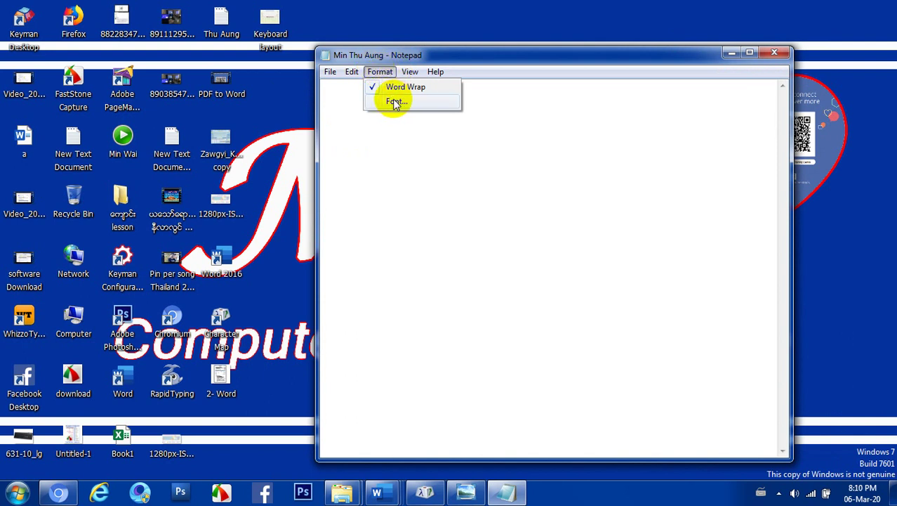
click(394, 103)
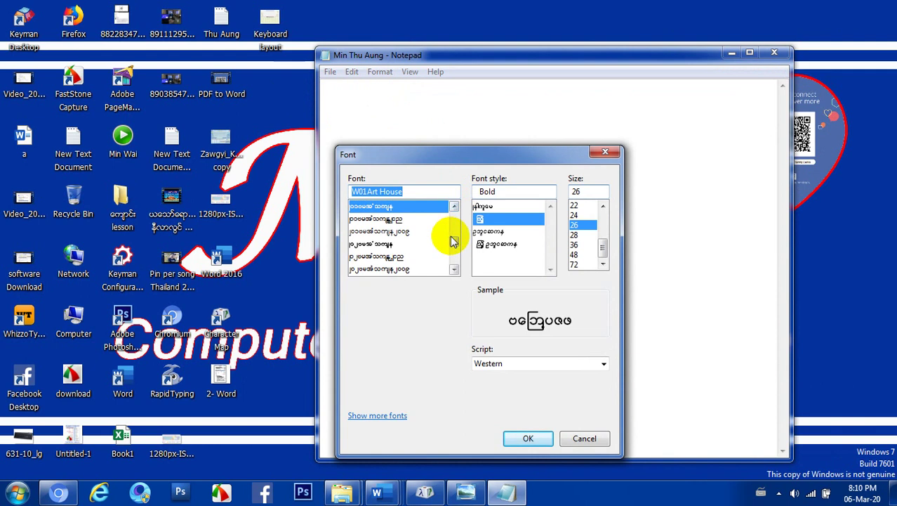
drag(456, 244, 458, 212)
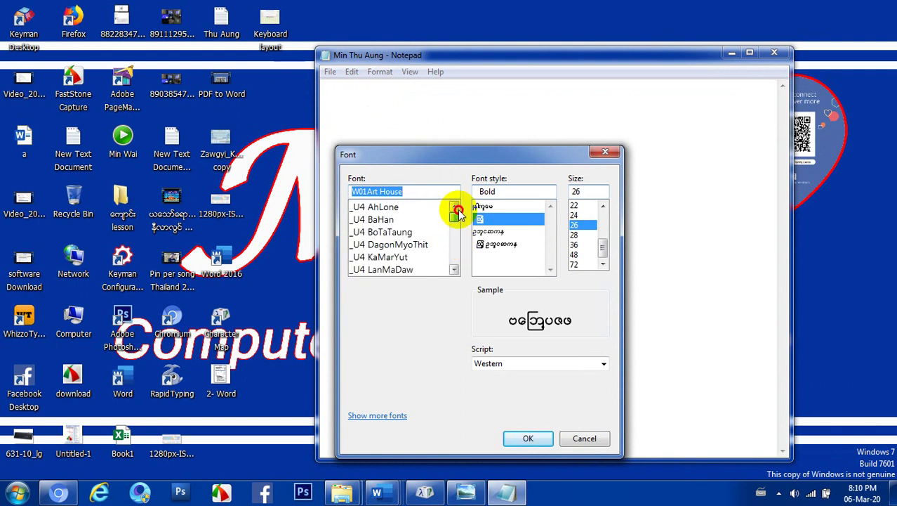
scroll(423, 232, down, 2)
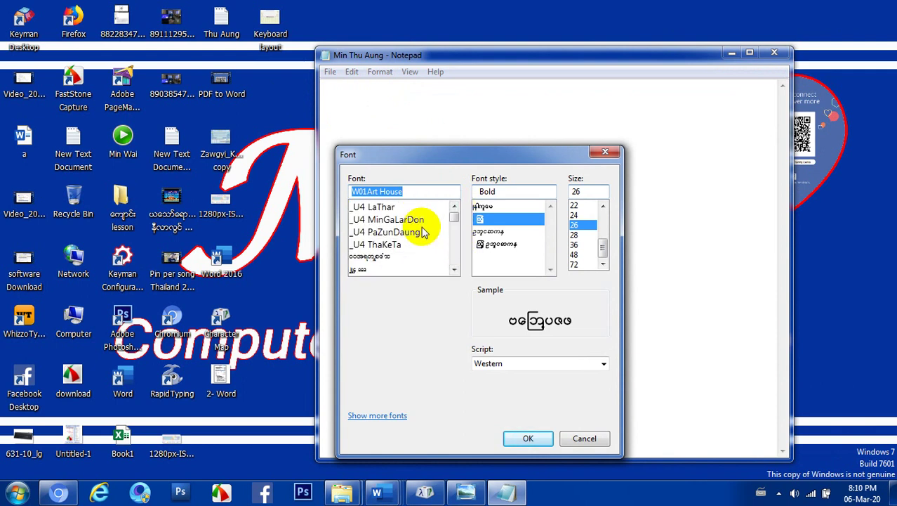
scroll(423, 231, up, 1)
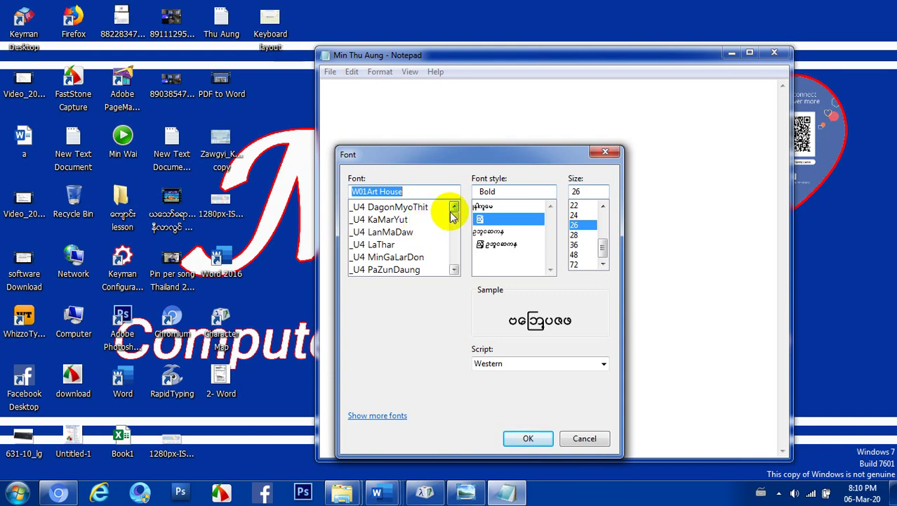
drag(453, 211, 462, 237)
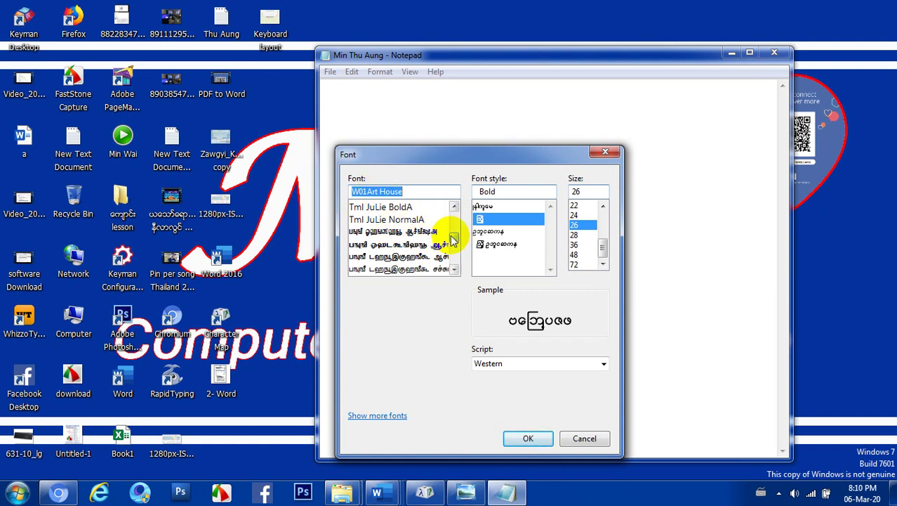
mouse_move(453, 239)
mouse_down()
mouse_move(453, 211)
mouse_move(454, 247)
mouse_move(454, 237)
mouse_up()
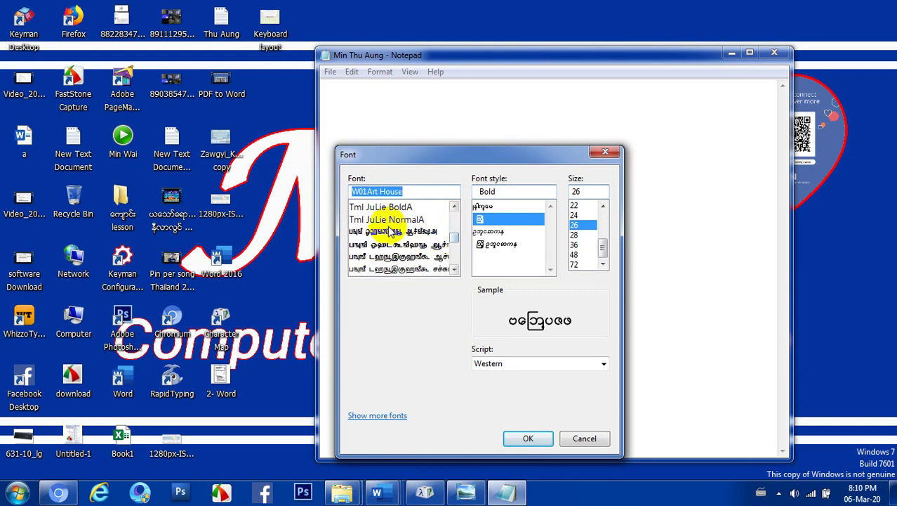
scroll(392, 227, down, 1)
scroll(391, 227, up, 1)
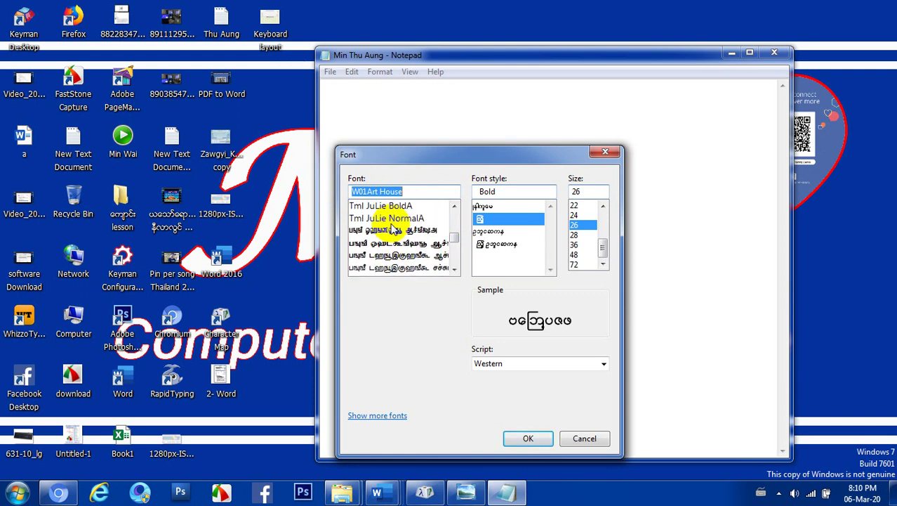
scroll(396, 230, down, 1)
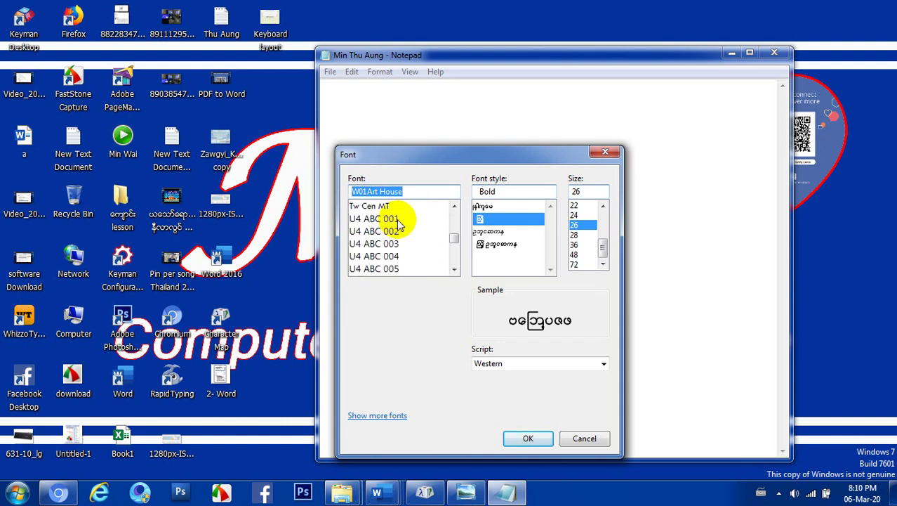
scroll(400, 222, down, 6)
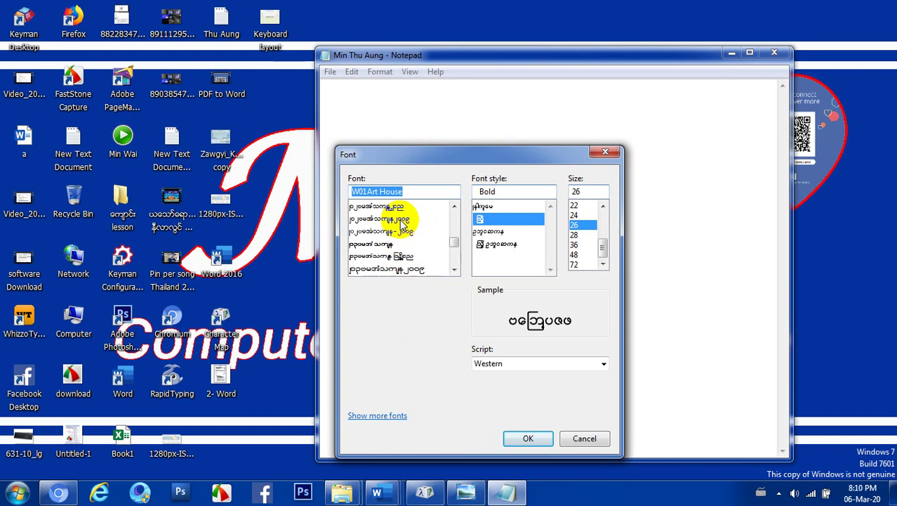
scroll(402, 223, down, 2)
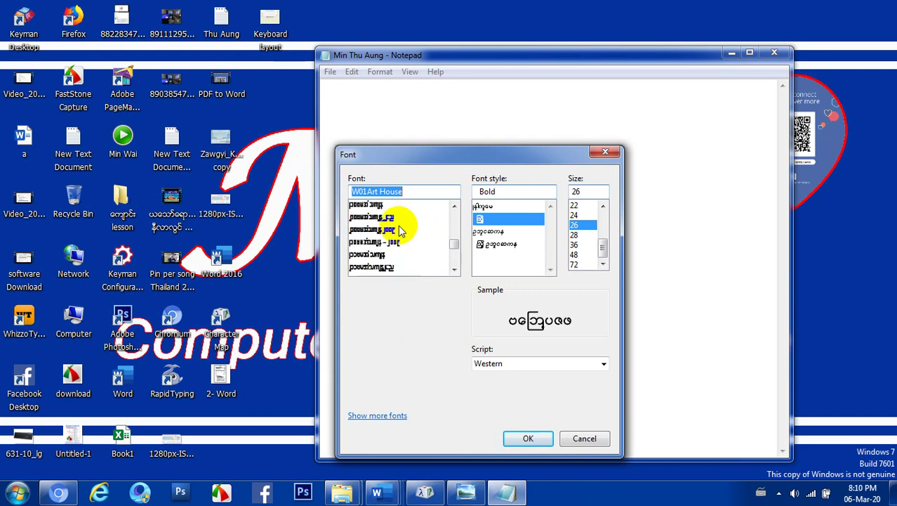
scroll(400, 232, down, 2)
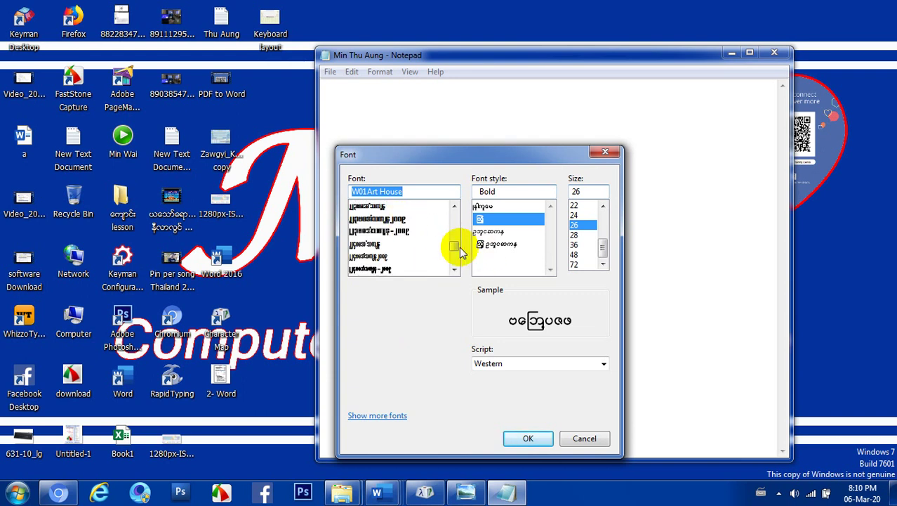
drag(455, 250, 454, 272)
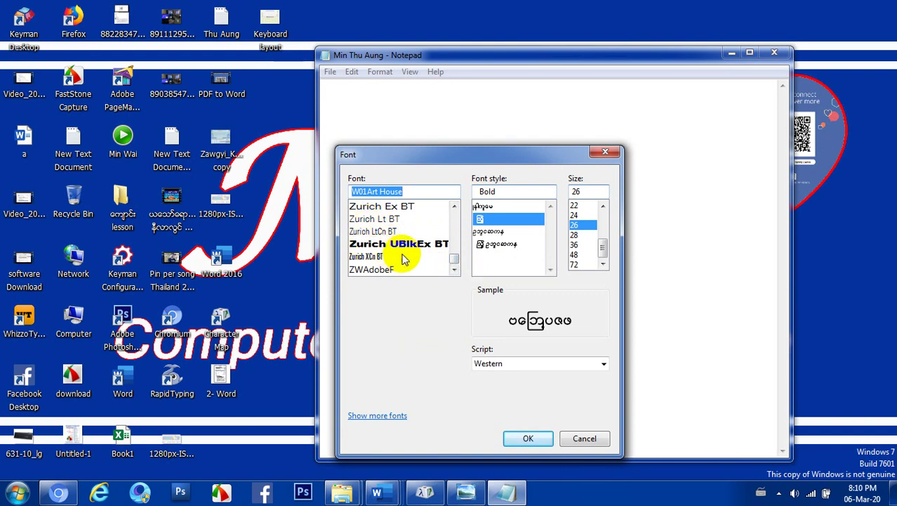
scroll(394, 228, up, 2)
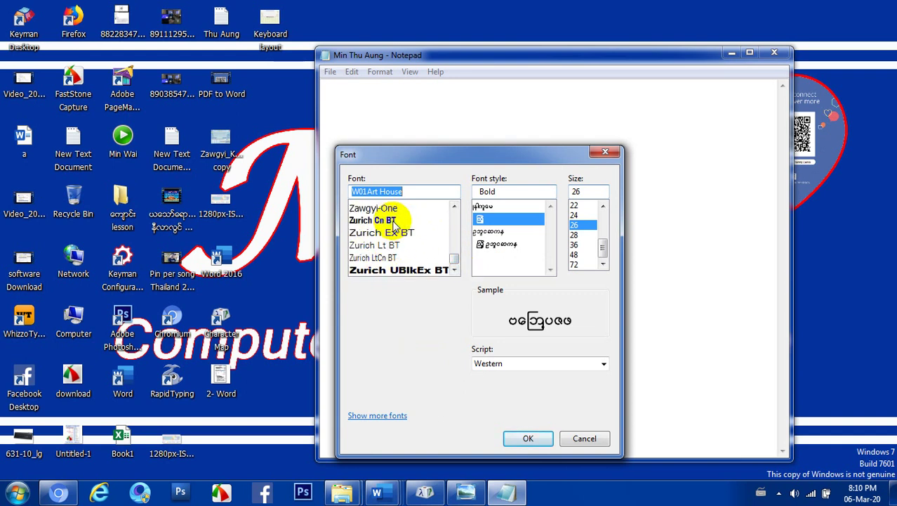
Apply Zurich Cn BT, Bold style, size 26 as the document font
click(377, 274)
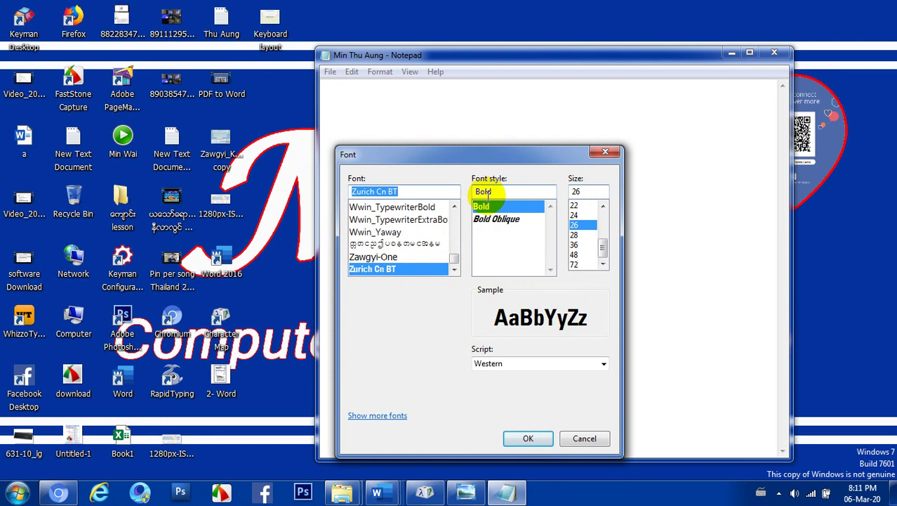
click(490, 192)
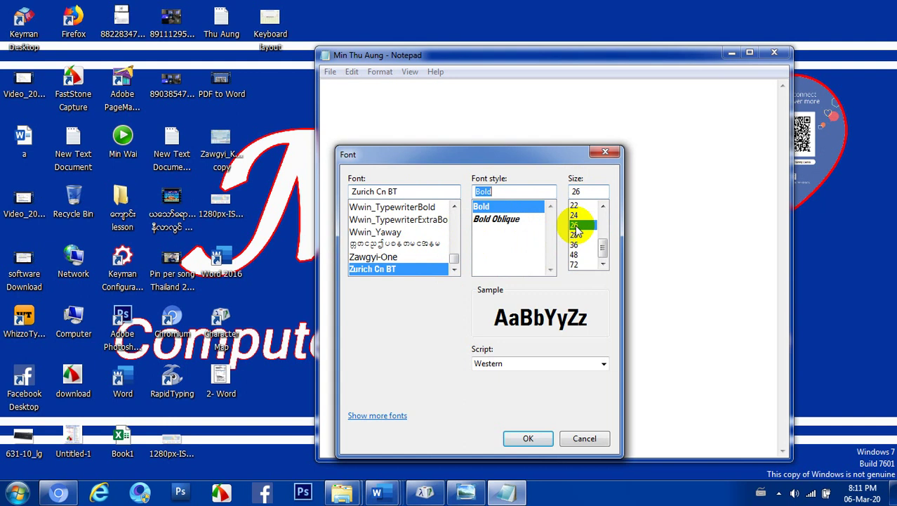
click(576, 215)
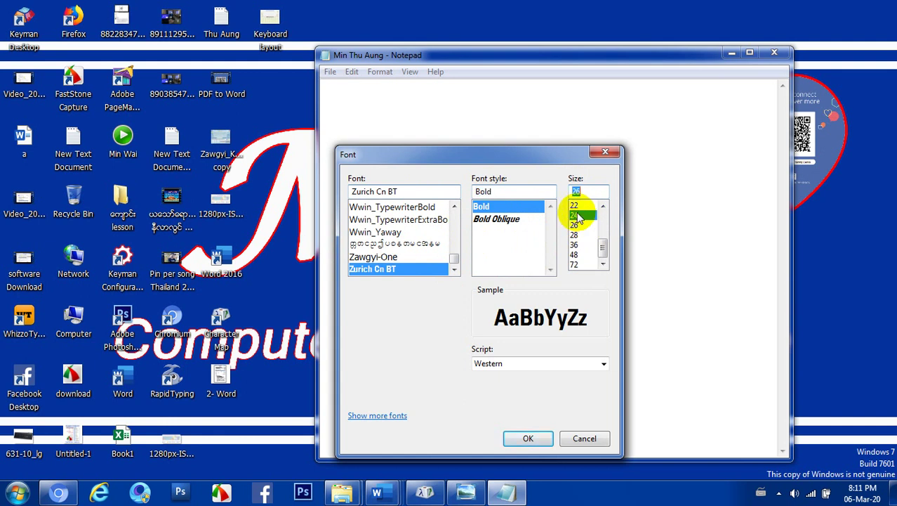
click(575, 205)
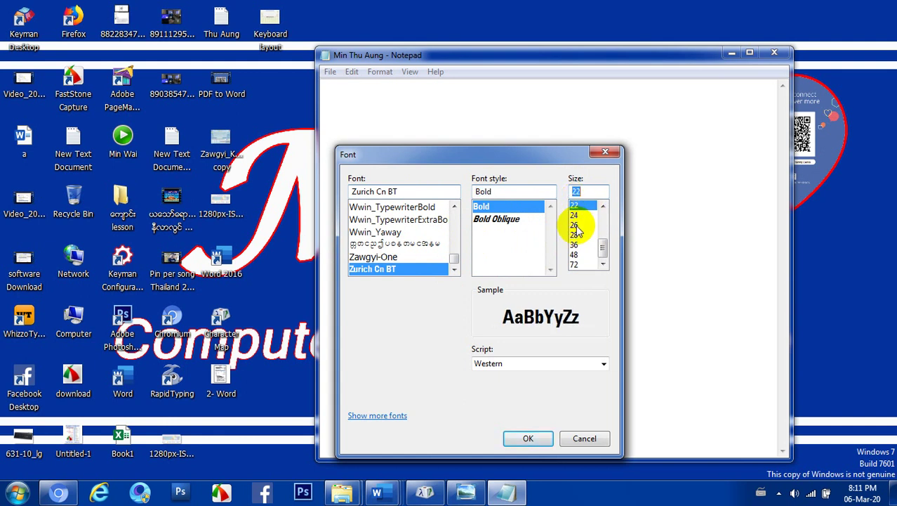
click(603, 206)
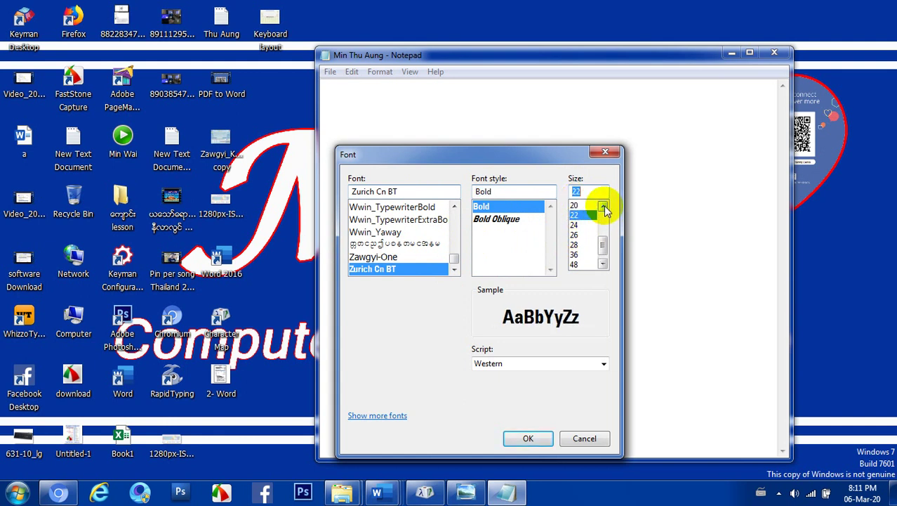
click(603, 206)
click(603, 205)
click(604, 206)
click(604, 206)
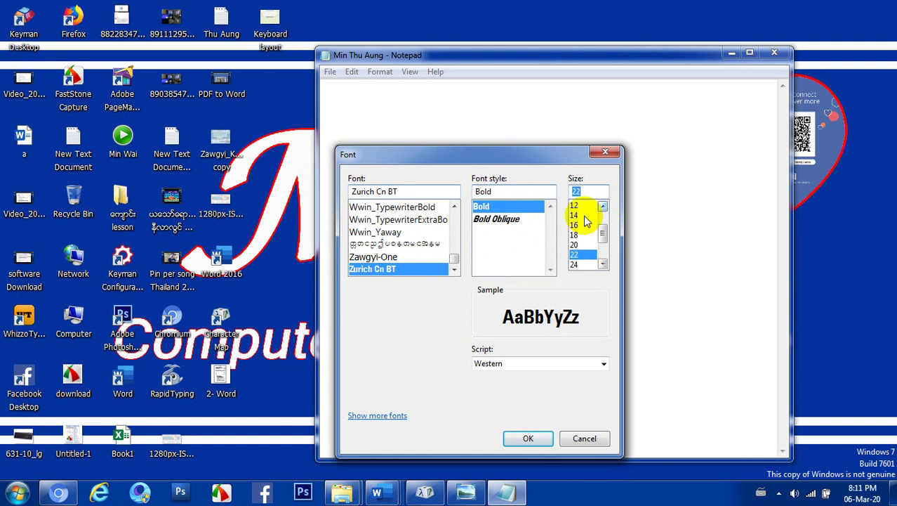
click(585, 215)
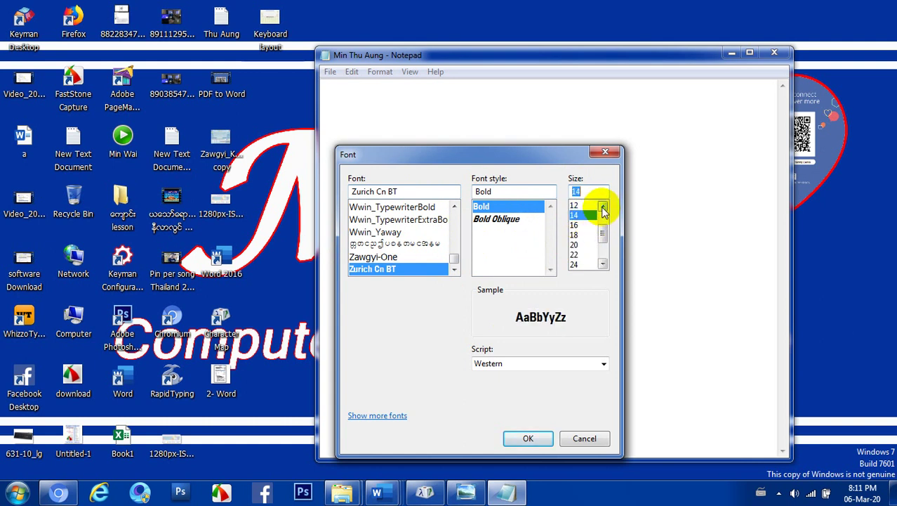
click(603, 263)
click(603, 262)
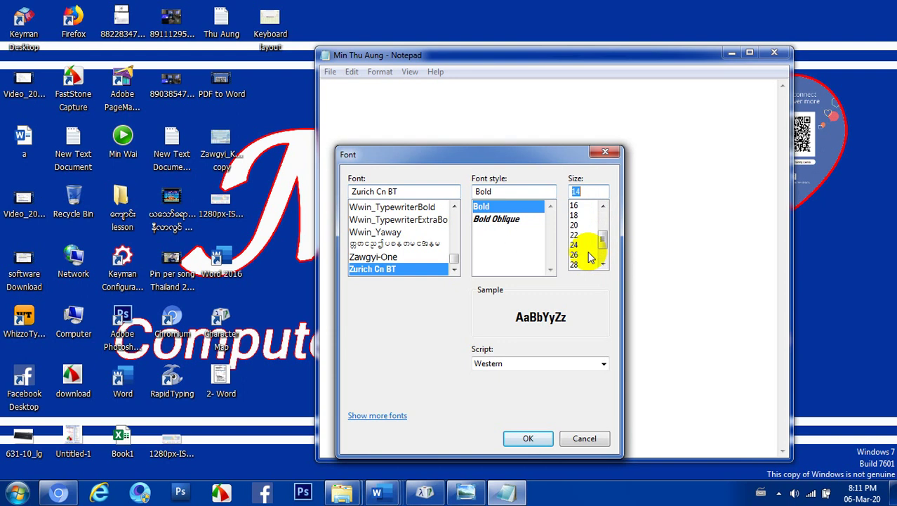
click(584, 255)
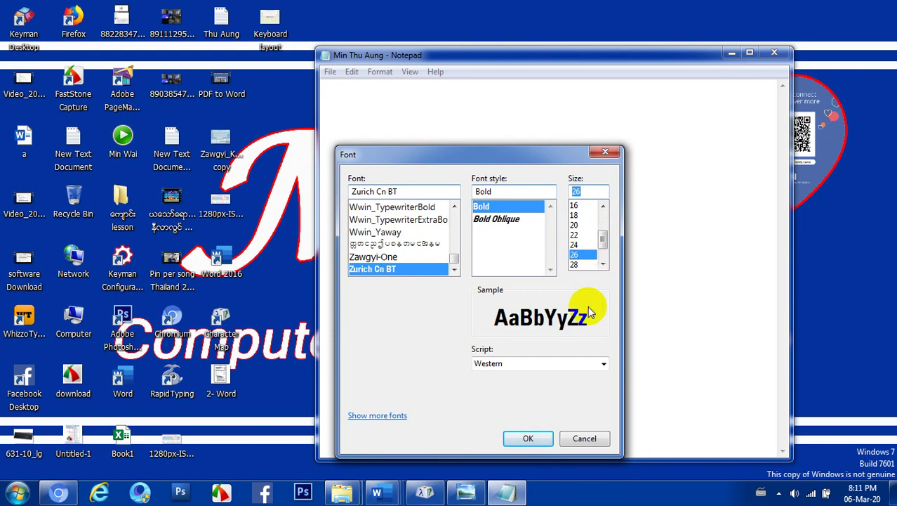
click(528, 437)
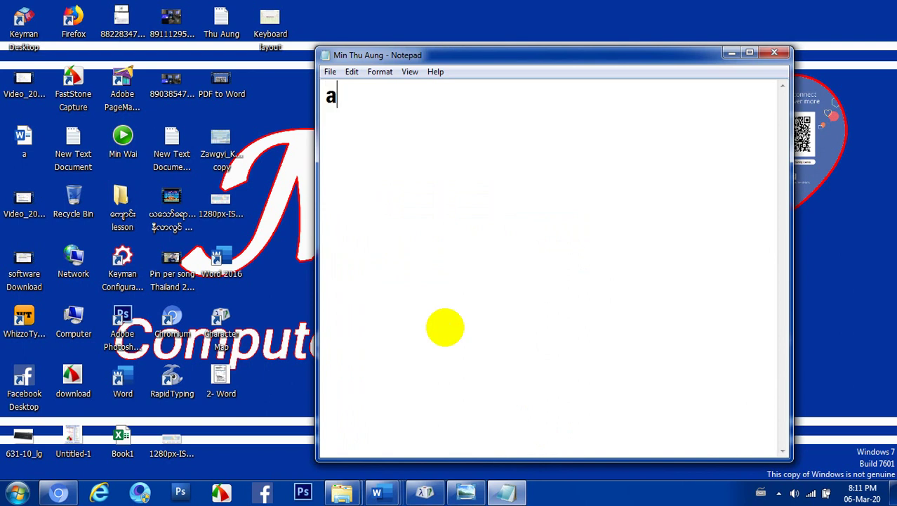
Type the sample letters 'afgsuggispshbhh' and select the keyboard layout image file
text(afgsuggispshbhh)
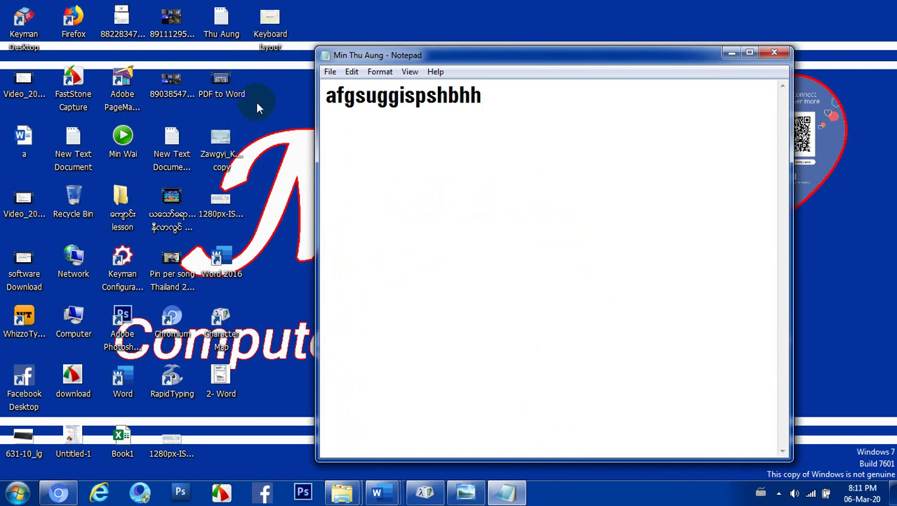
click(230, 161)
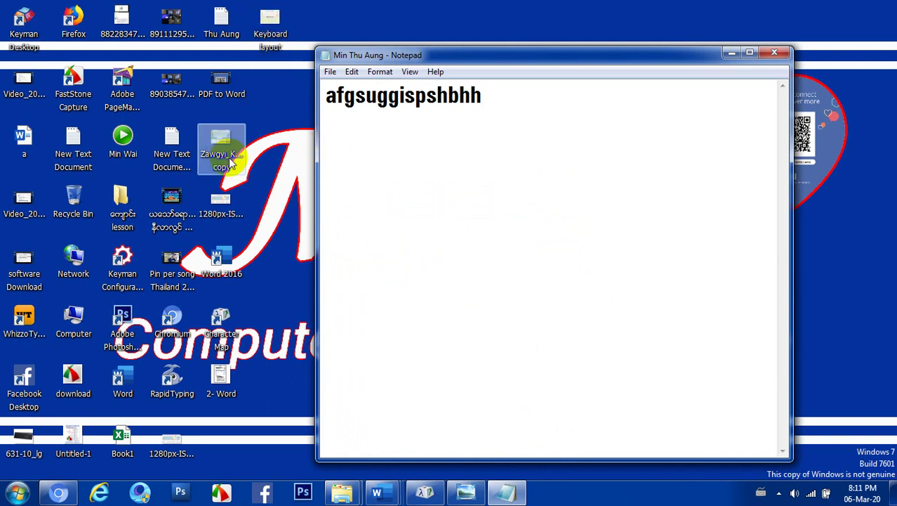
Open the Zawgyi keyboard layout image, minimize Photo Viewer, and erase the sample letters
double_click(230, 162)
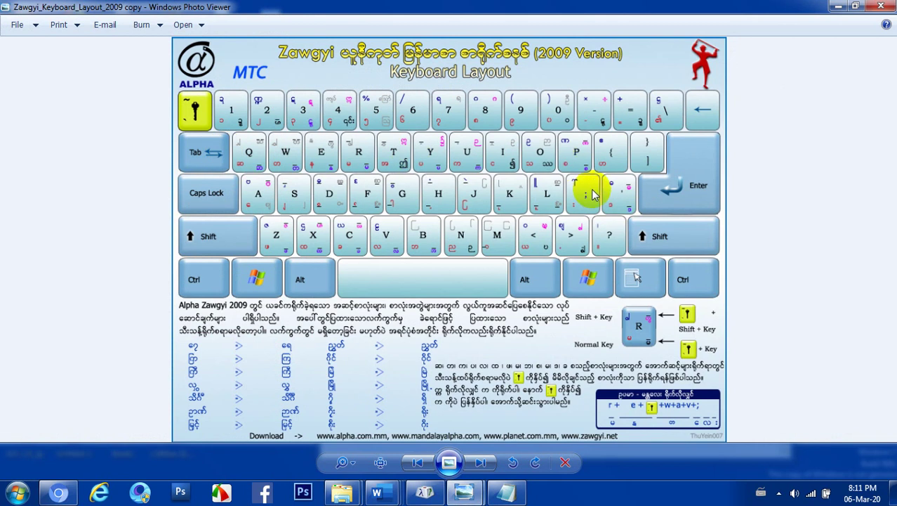
click(838, 6)
key(BackSpace)
key(BackSpace)
key(BackSpace)
key(BackSpace)
key(BackSpace)
key(BackSpace)
key(BackSpace)
key(BackSpace)
key(BackSpace)
key(BackSpace)
key(BackSpace)
key(BackSpace)
key(BackSpace)
key(BackSpace)
key(BackSpace)
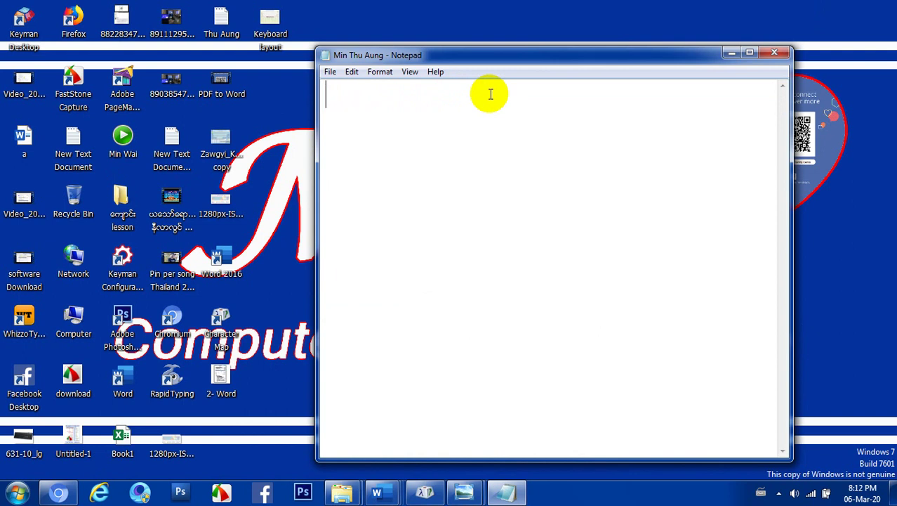
Type 'app', the start of the word 'apple', into the document
text(apple)
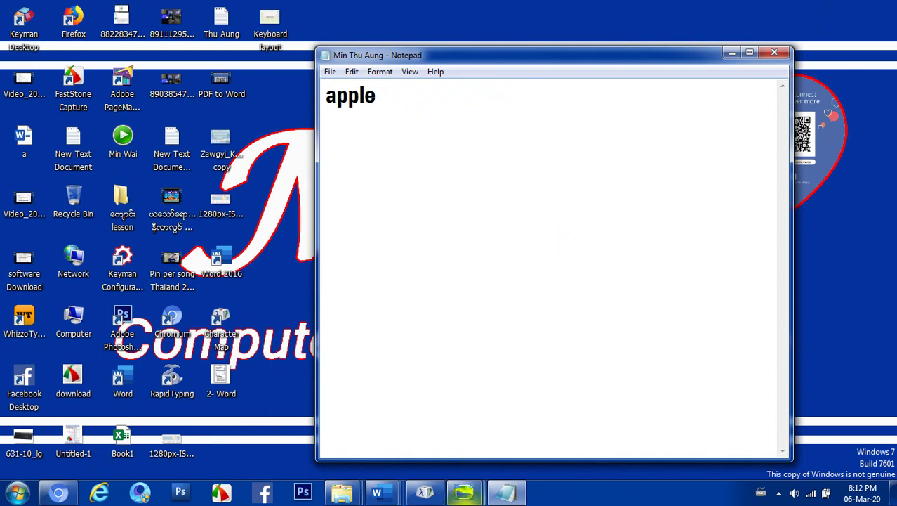
Bring the Zawgyi keyboard layout image back up in Windows Photo Viewer, then close it
click(464, 492)
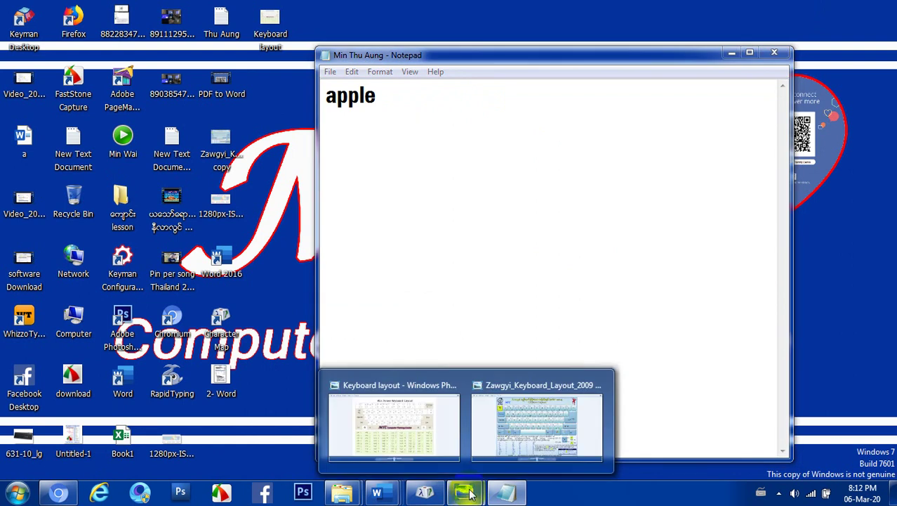
click(513, 442)
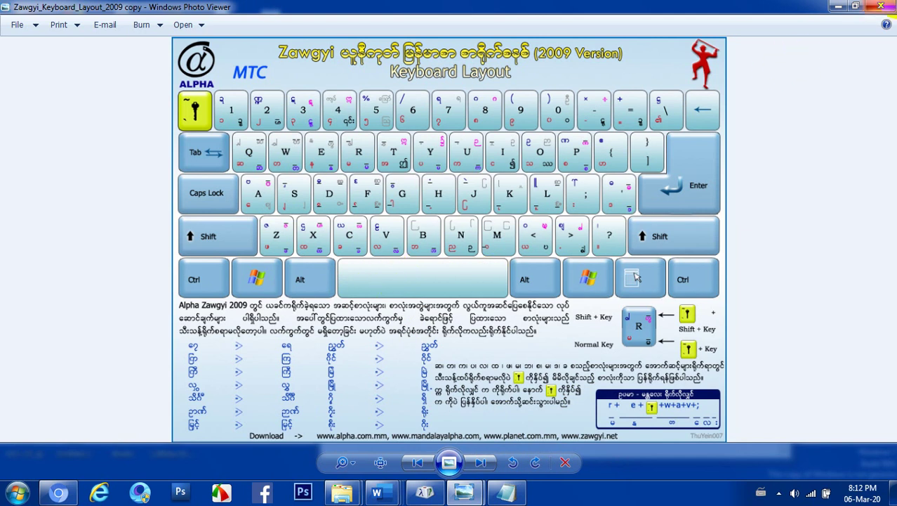
click(886, 6)
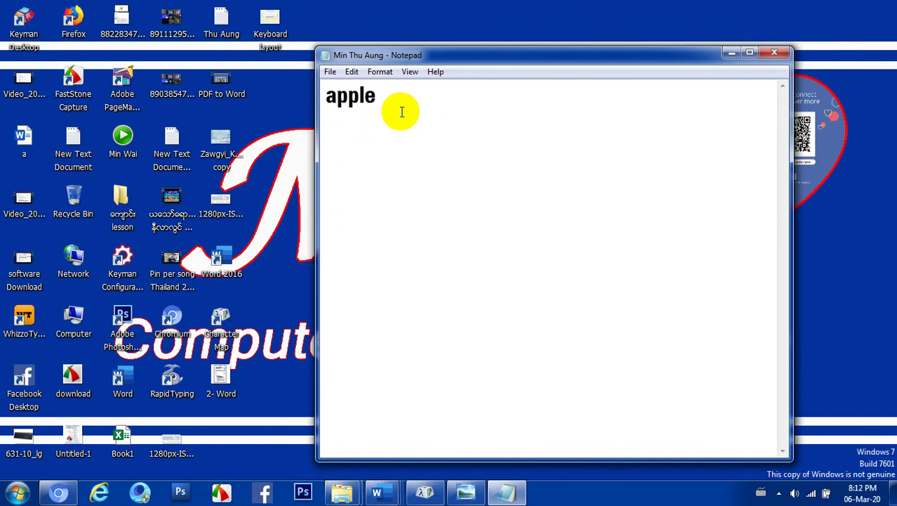
drag(355, 102, 379, 104)
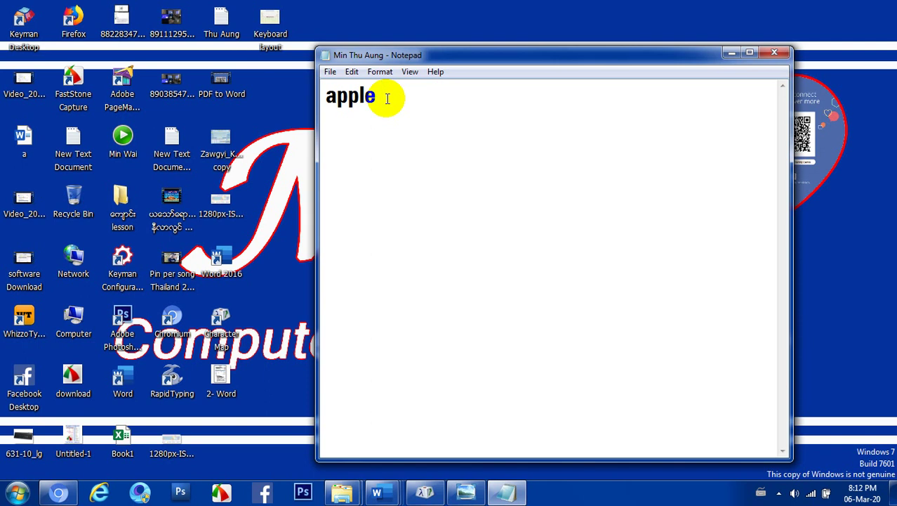
click(345, 110)
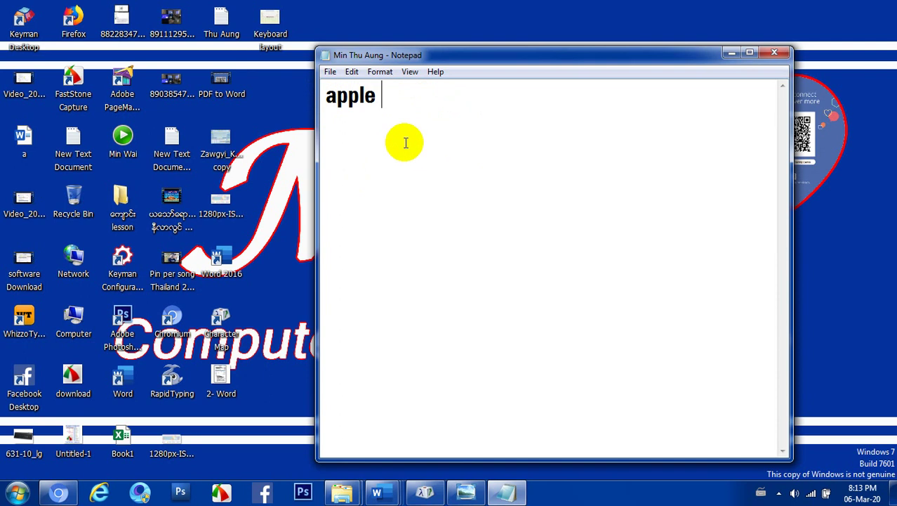
Save the text file with 'apple', close Notepad, and reopen the file from its desktop icon
click(331, 74)
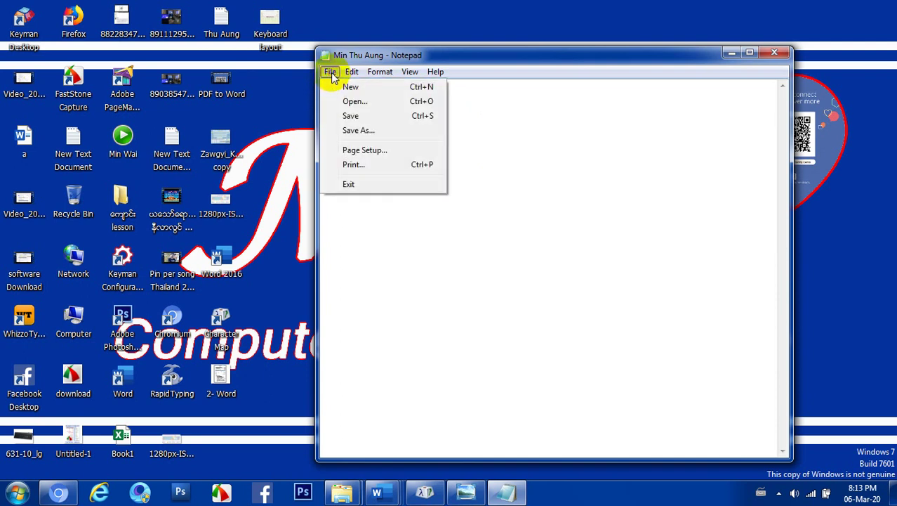
click(353, 116)
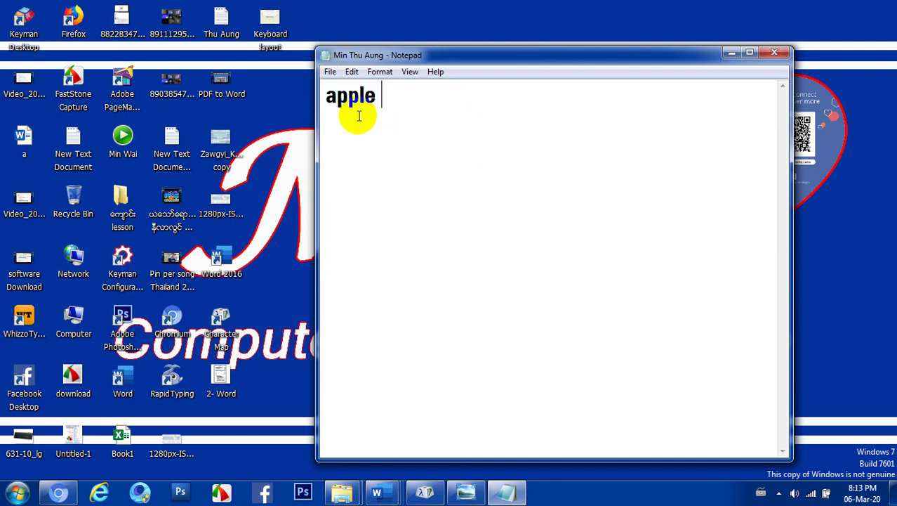
click(777, 60)
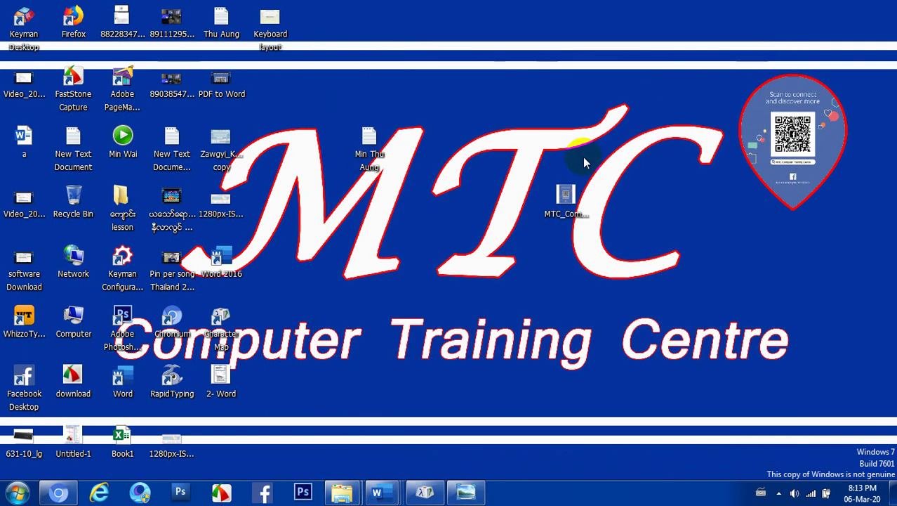
click(367, 159)
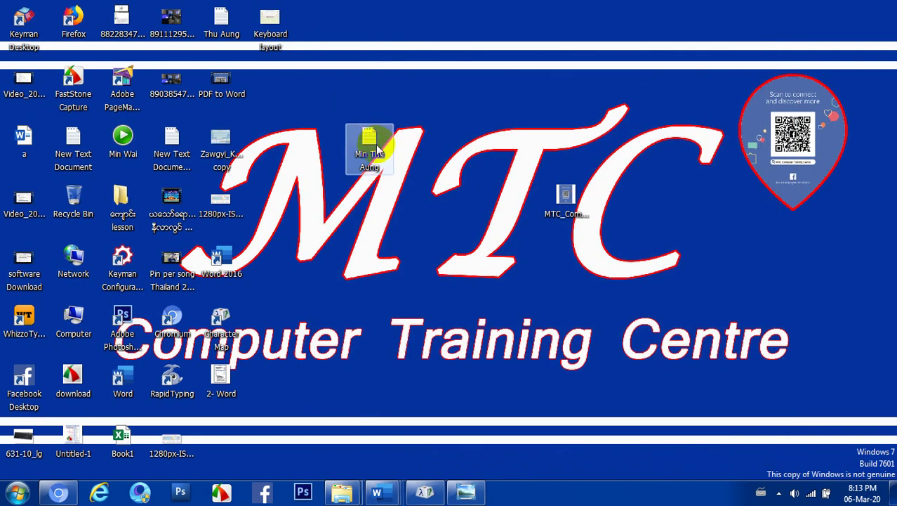
double_click(370, 141)
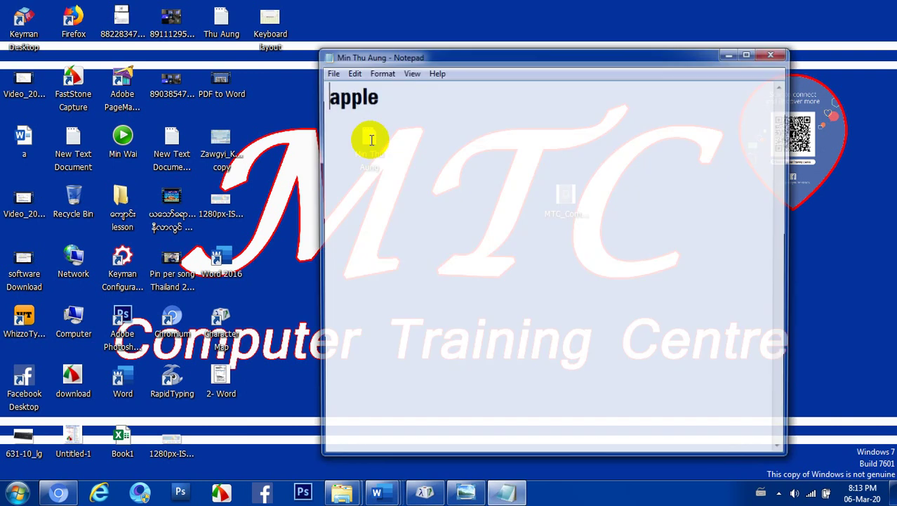